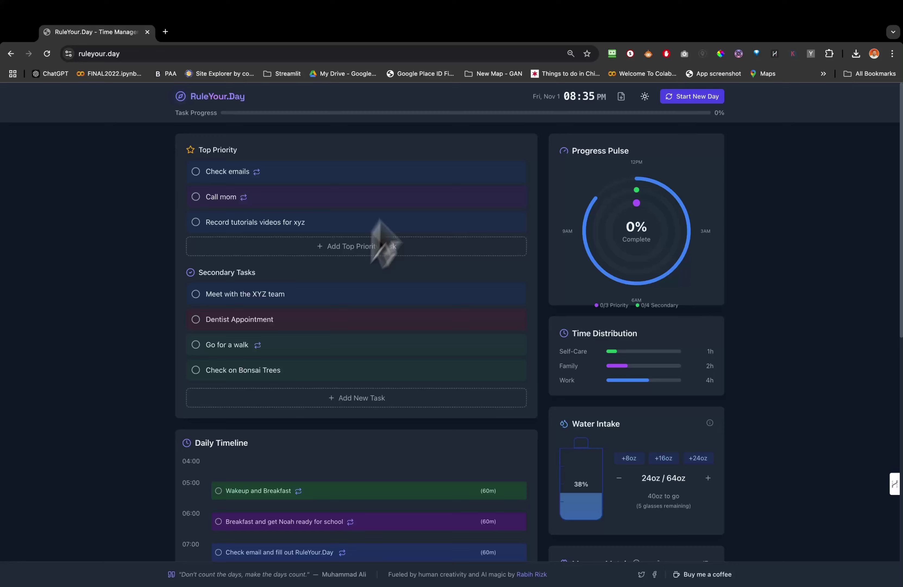
# - Add a Top Priority task titled 'Top Writer' with the Work category
pyautogui.moveTo(501, 173)
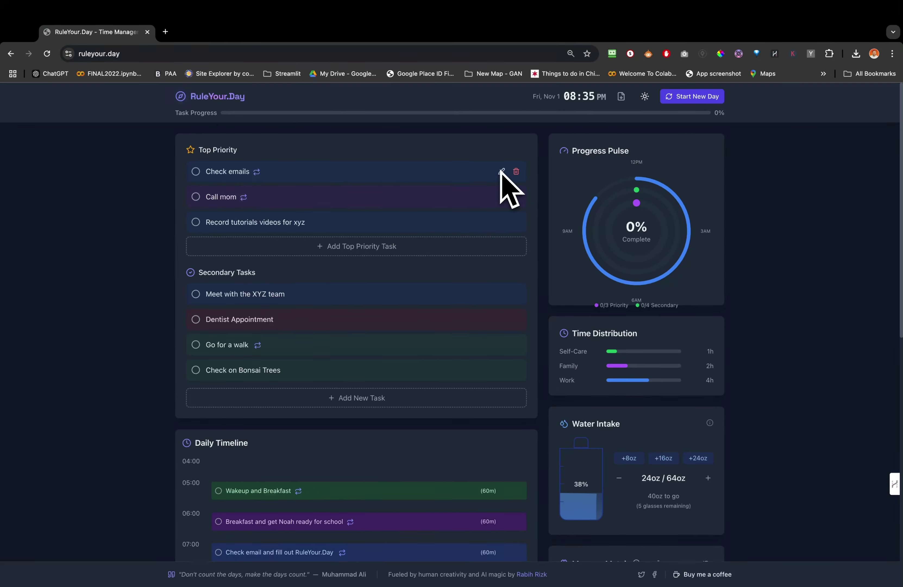
pyautogui.moveTo(386, 186)
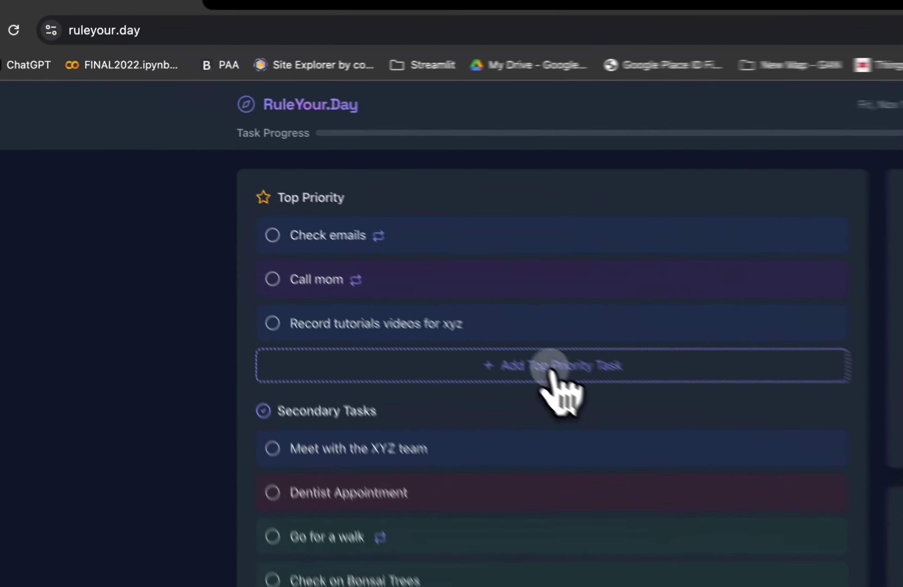
pyautogui.click(343, 246)
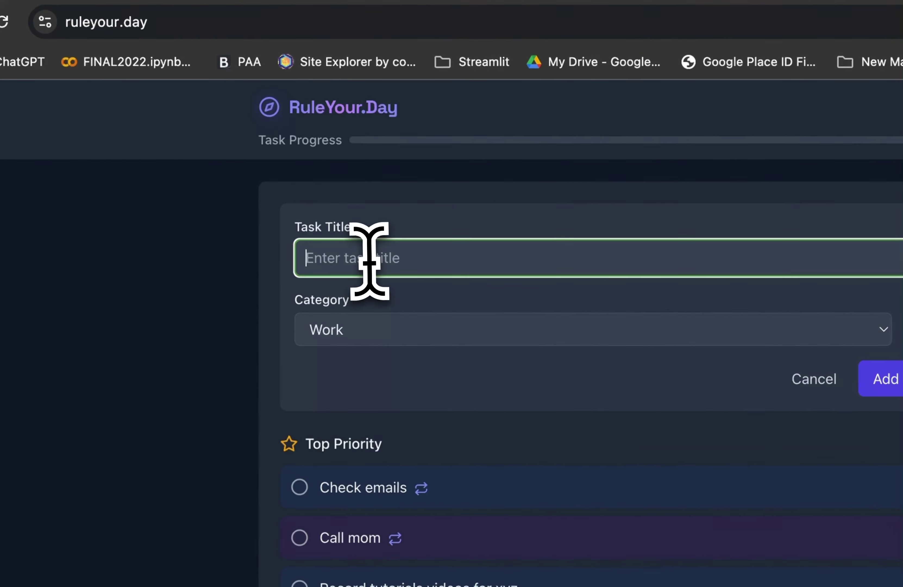
pyautogui.click(368, 261)
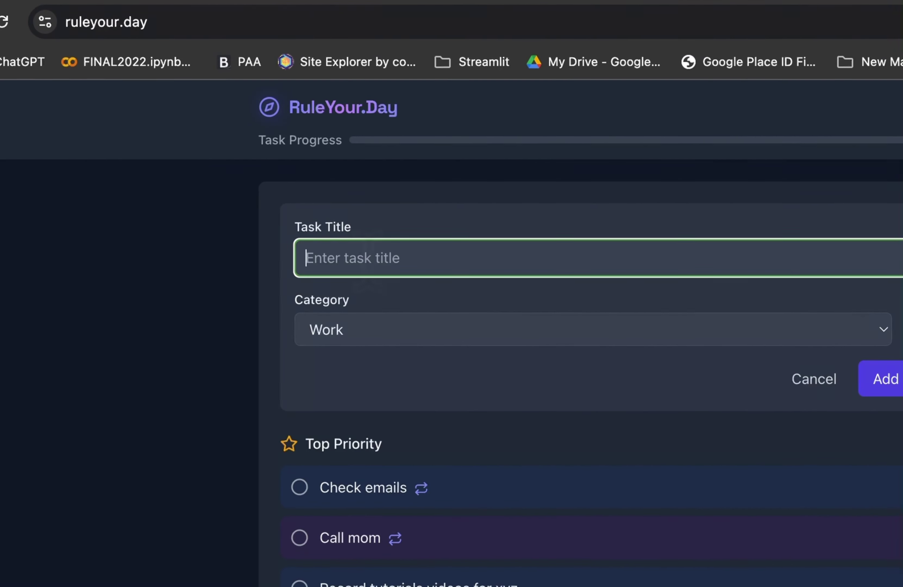
pyautogui.write('Top ')
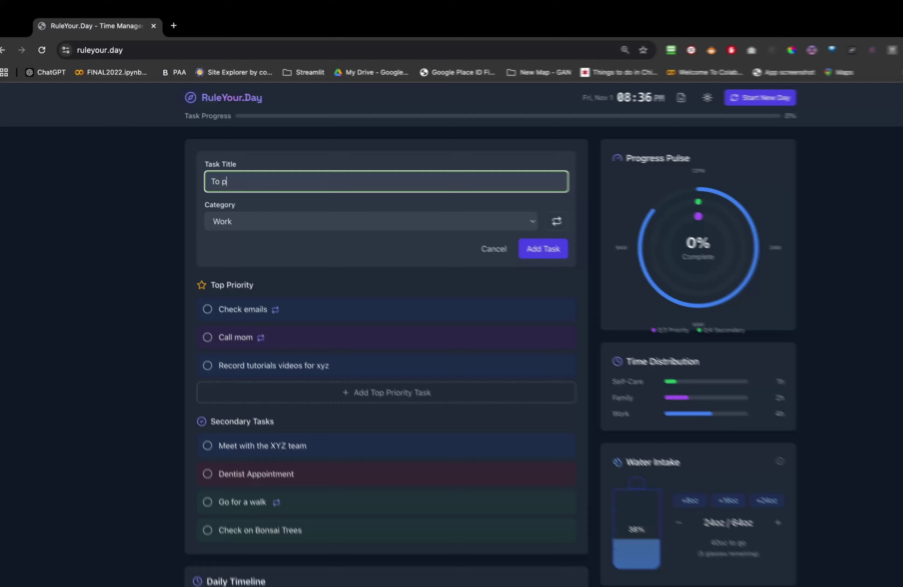
pyautogui.write('Writed')
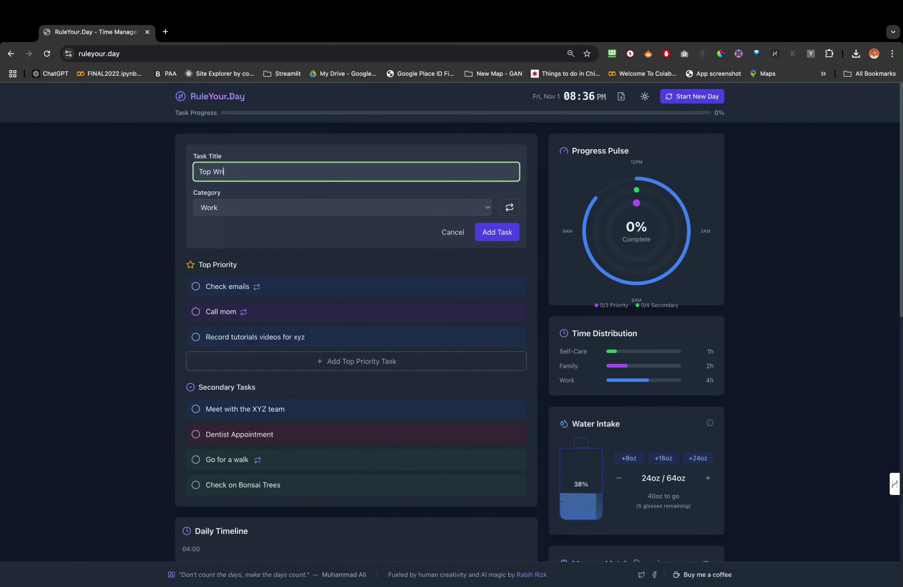
pyautogui.press('BackSpace')
pyautogui.press('BackSpace')
pyautogui.write('ter')
pyautogui.click(237, 209)
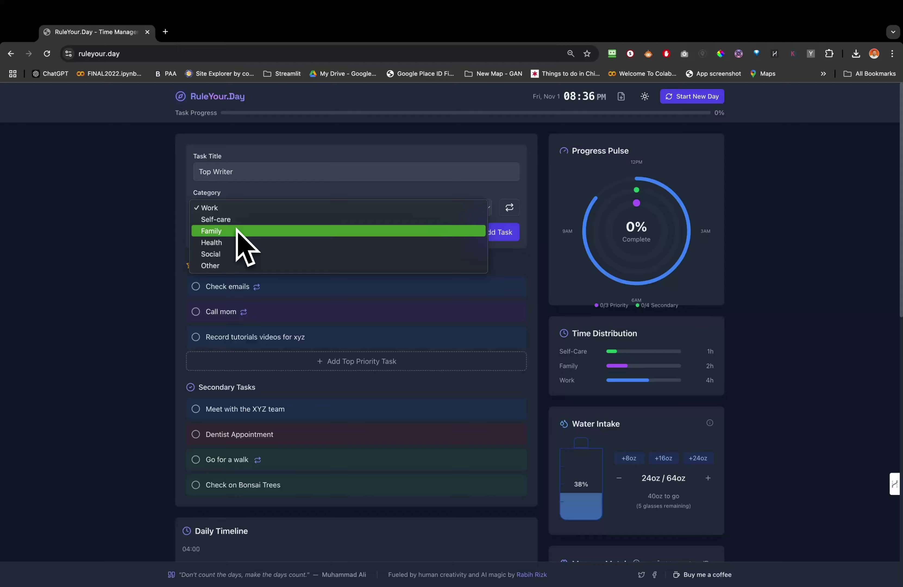
pyautogui.click(146, 209)
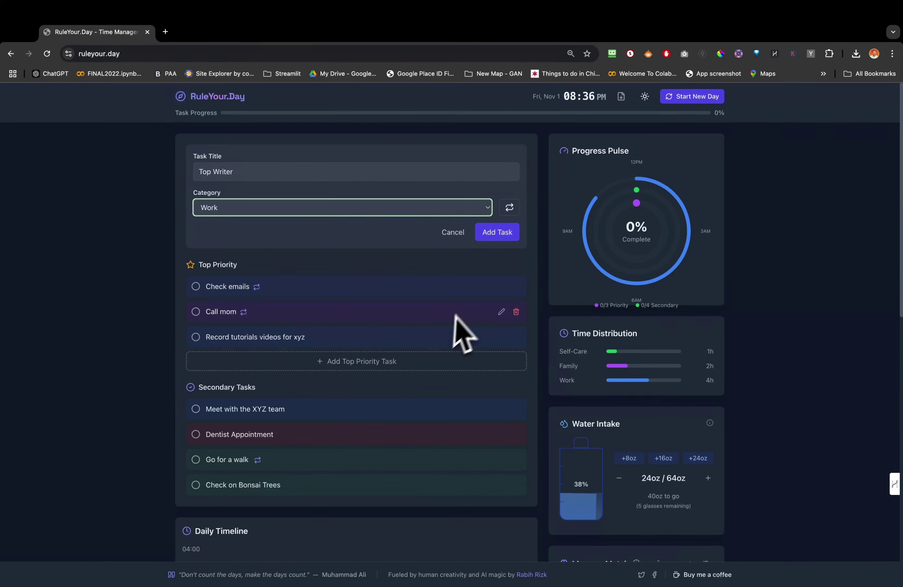
pyautogui.click(498, 233)
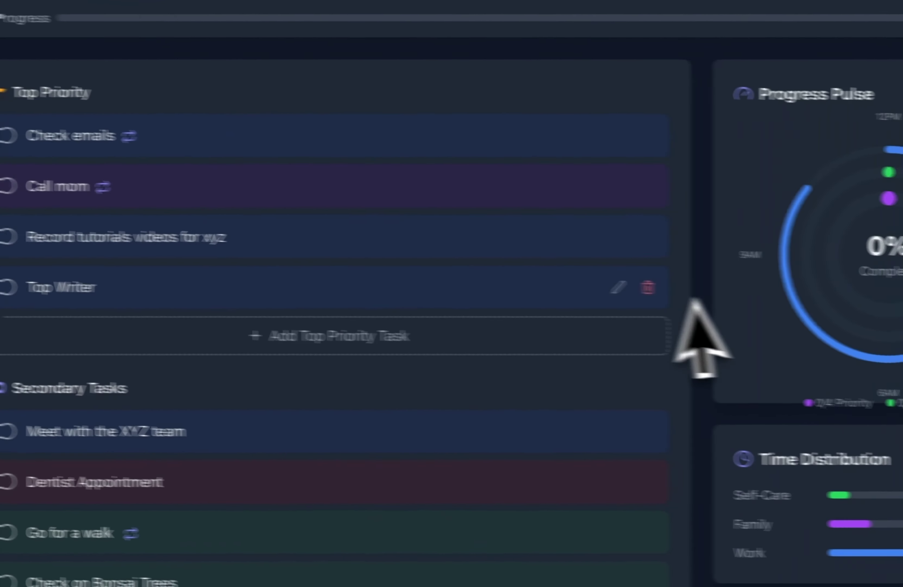
pyautogui.click(618, 287)
pyautogui.click(329, 335)
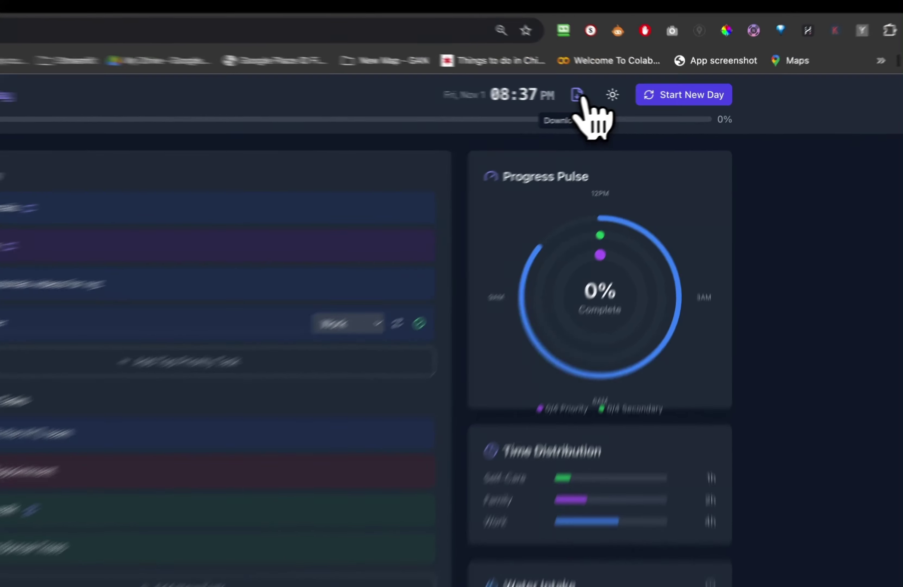
# - Download the day's progress report using the download icon in the header
pyautogui.click(622, 97)
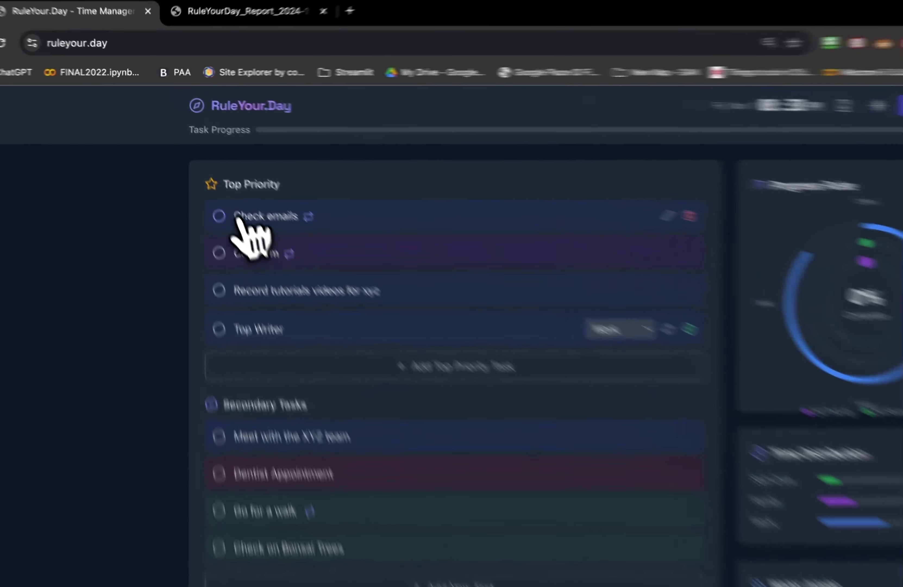
# - Check off all eight tasks, from Check emails through Top Writer to Check on Bonsai Trees
pyautogui.click(195, 171)
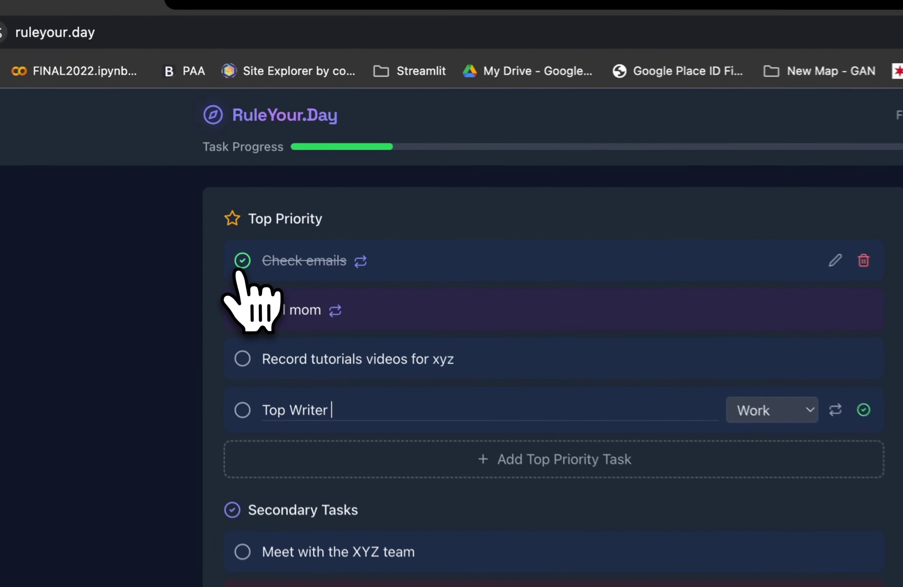
pyautogui.click(243, 309)
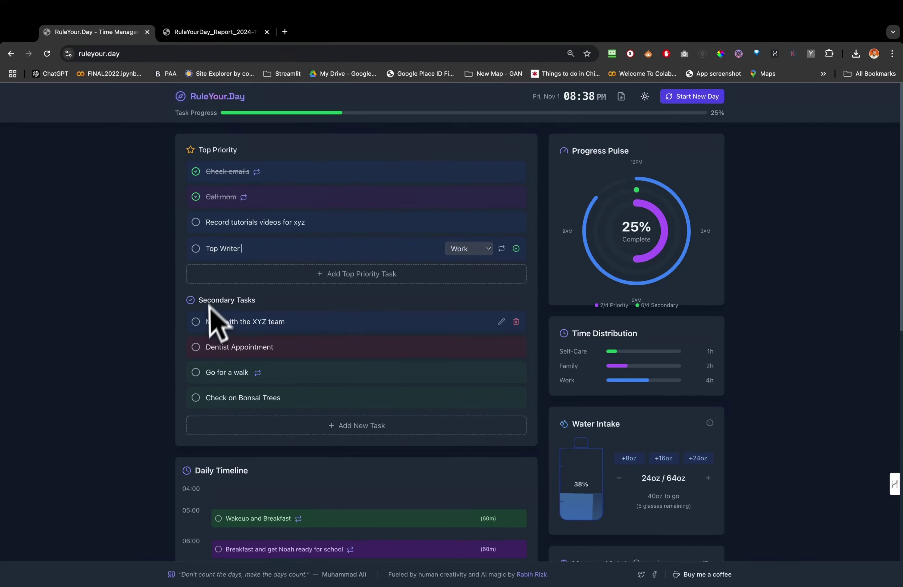
pyautogui.click(195, 346)
pyautogui.click(196, 321)
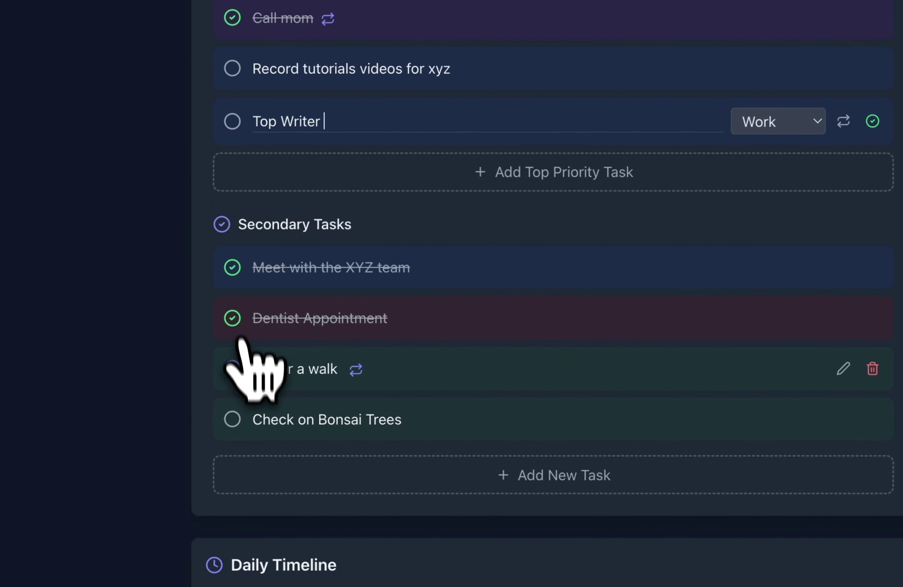
pyautogui.click(233, 368)
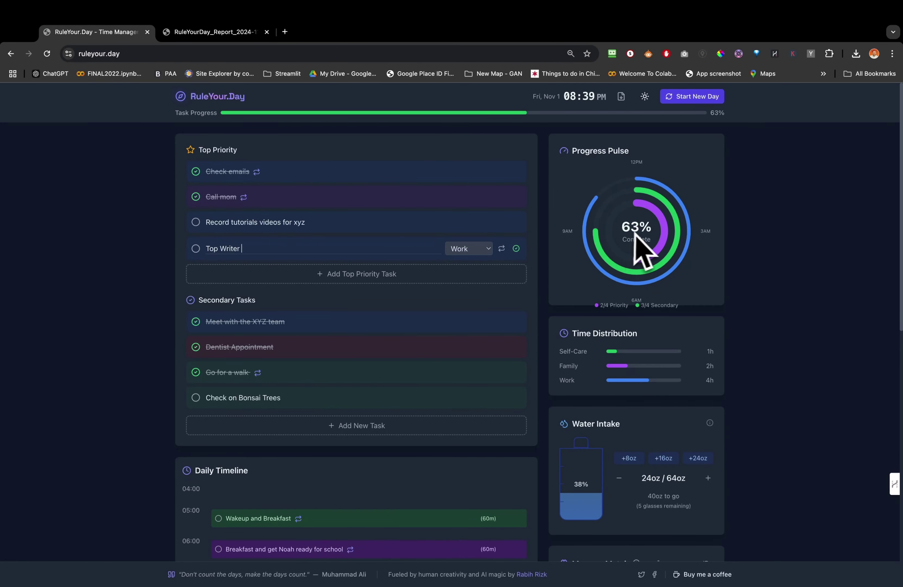
pyautogui.click(195, 222)
pyautogui.click(195, 248)
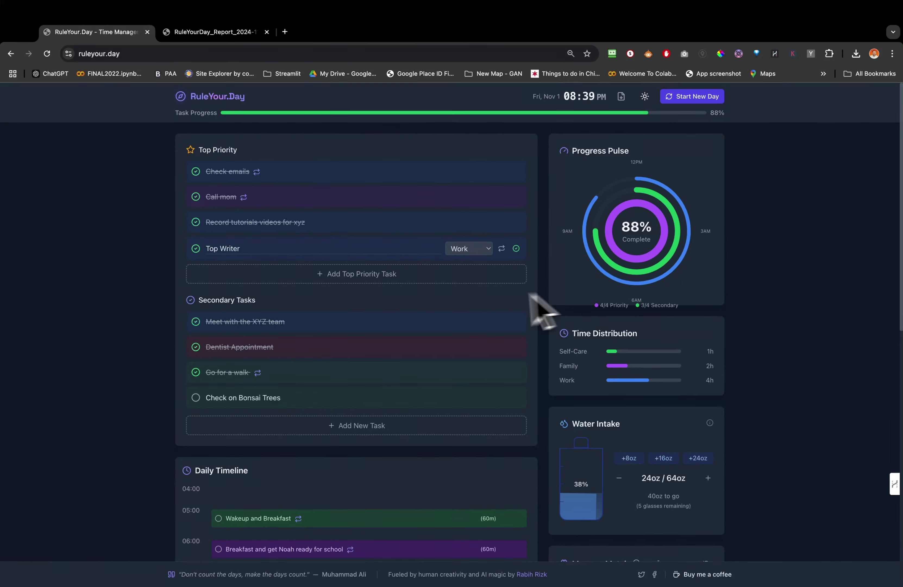
pyautogui.scroll(-1, 433, 235)
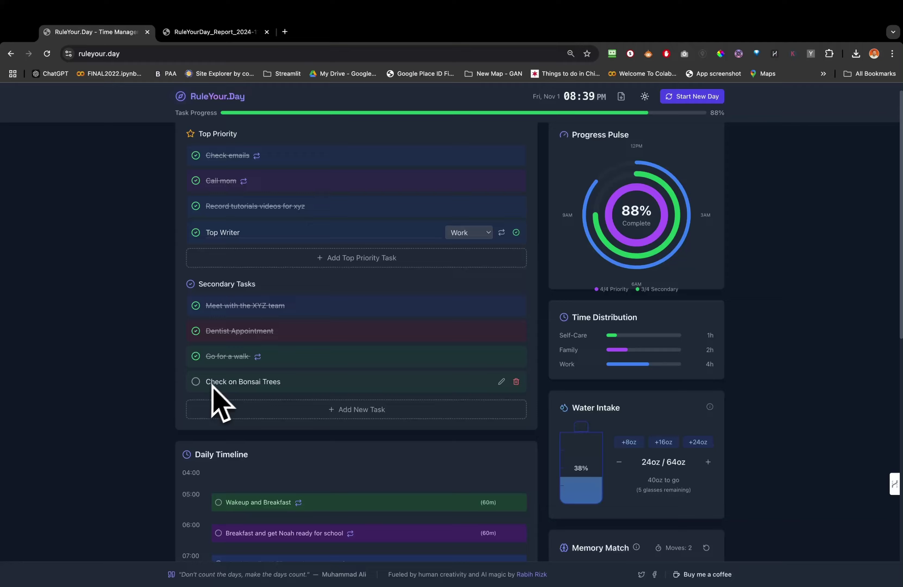
pyautogui.click(196, 381)
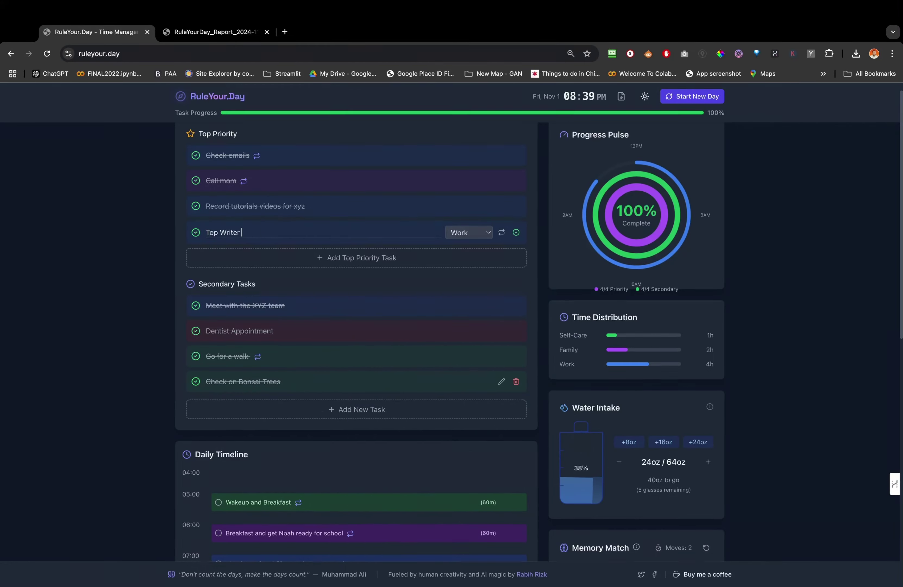
# - Uncheck Check on Bonsai Trees so task progress falls back to 88%
pyautogui.click(195, 381)
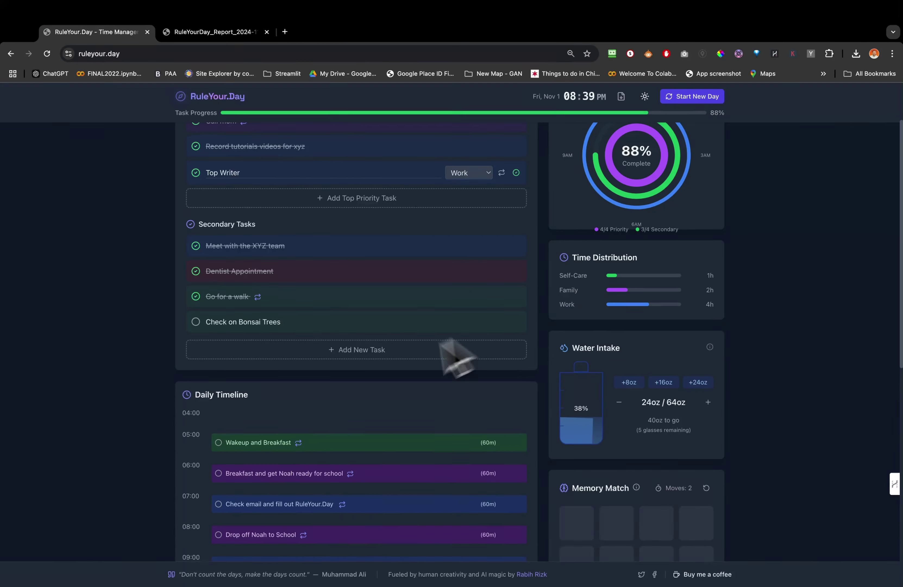
pyautogui.scroll(-2, 325, 438)
pyautogui.scroll(-3, 325, 437)
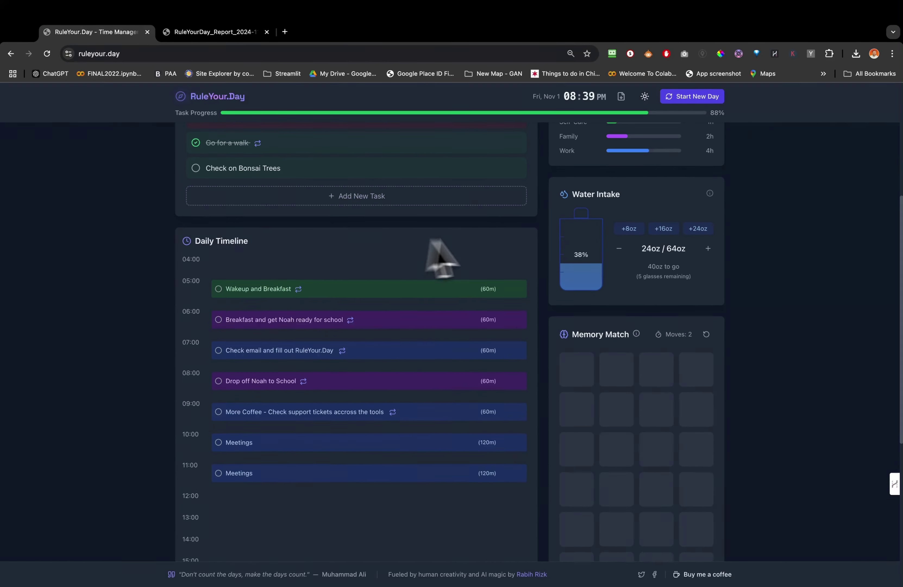
pyautogui.scroll(4, 515, 239)
pyautogui.scroll(-1, 607, 238)
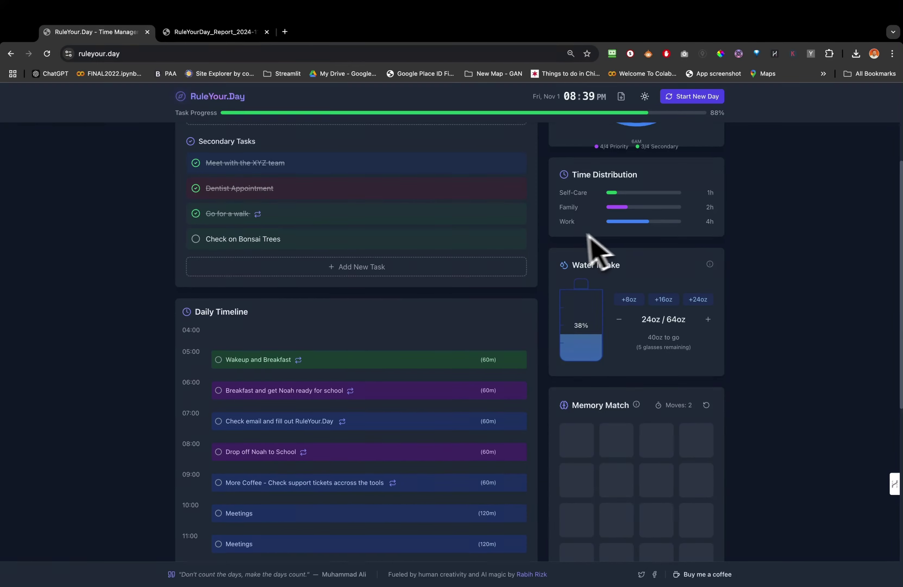
pyautogui.scroll(-3, 453, 283)
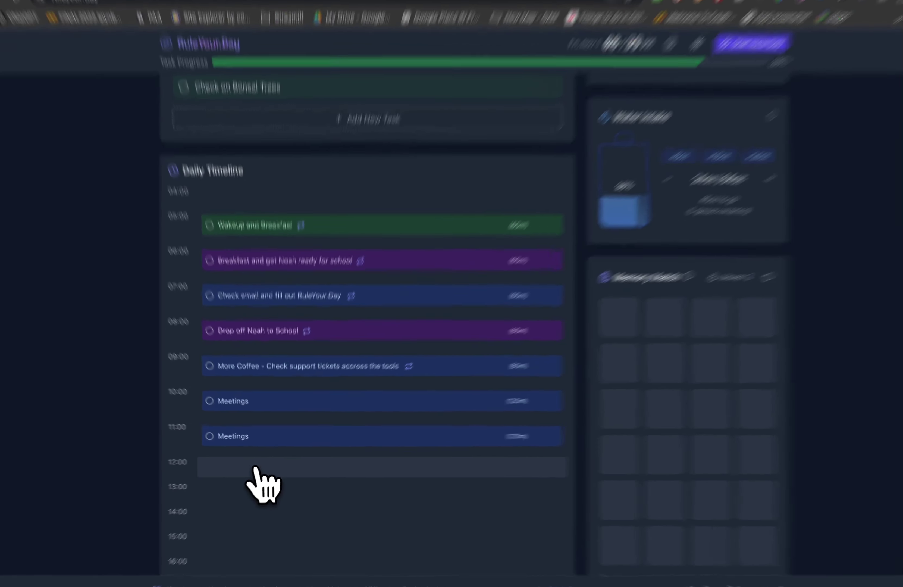
# - Create a daily-repeating Self-care block titled 'Lunch' in the 12:00 timeline slot
pyautogui.click(255, 460)
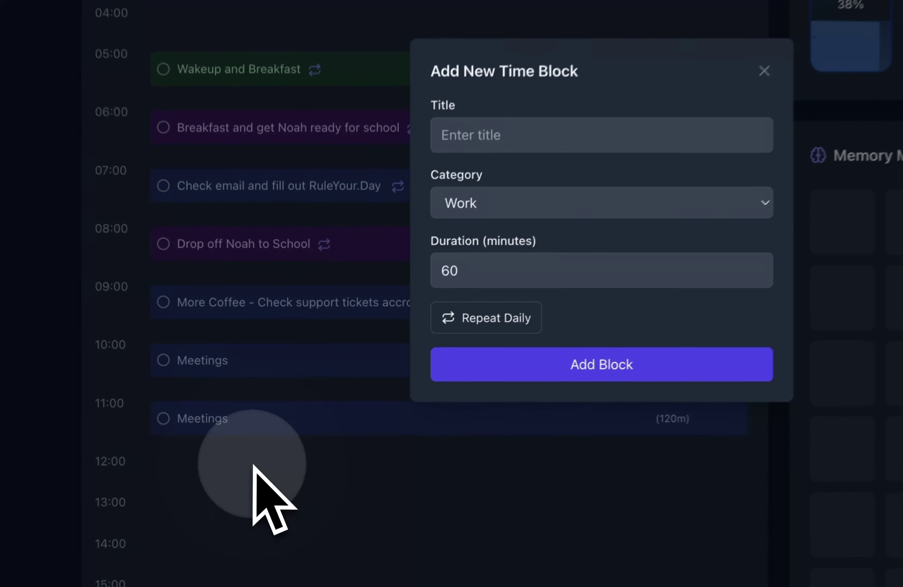
pyautogui.click(548, 116)
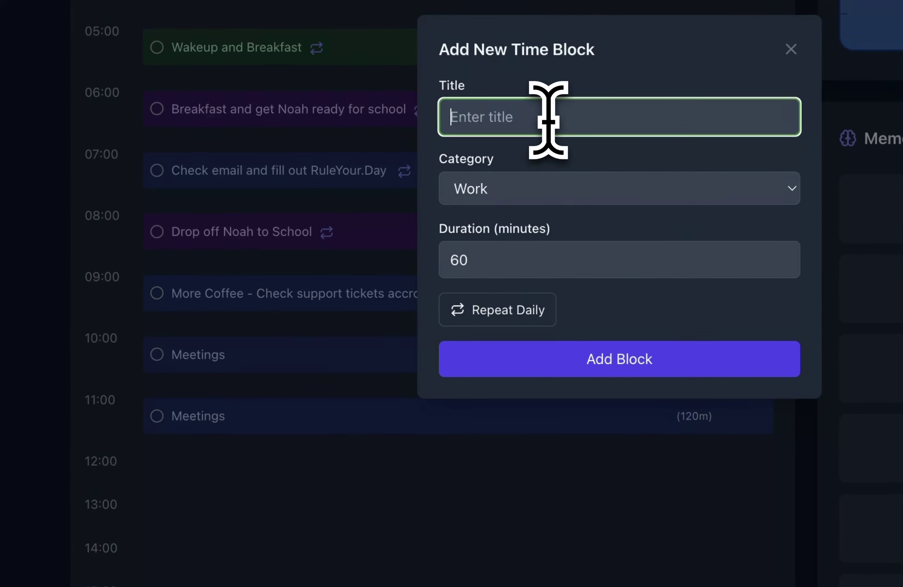
pyautogui.write('Lunch')
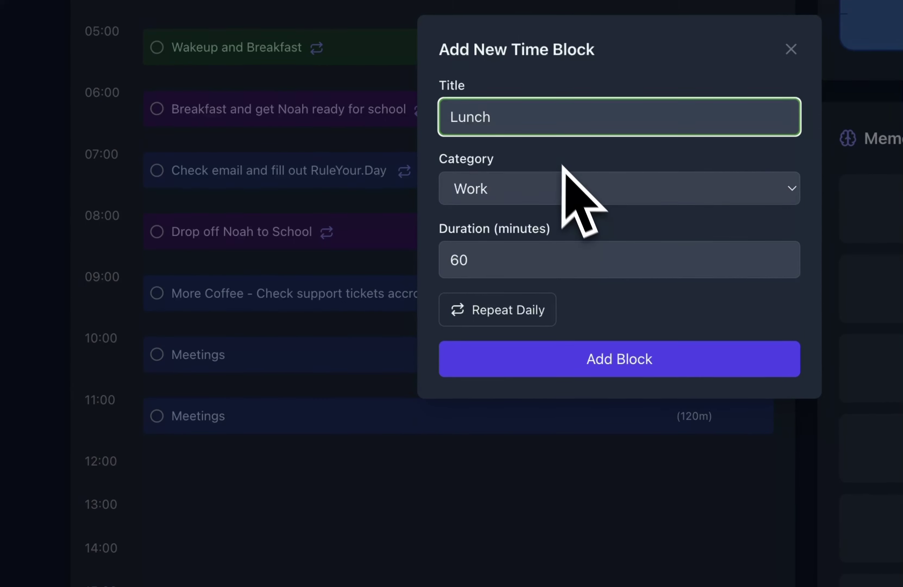
pyautogui.click(559, 186)
pyautogui.click(565, 213)
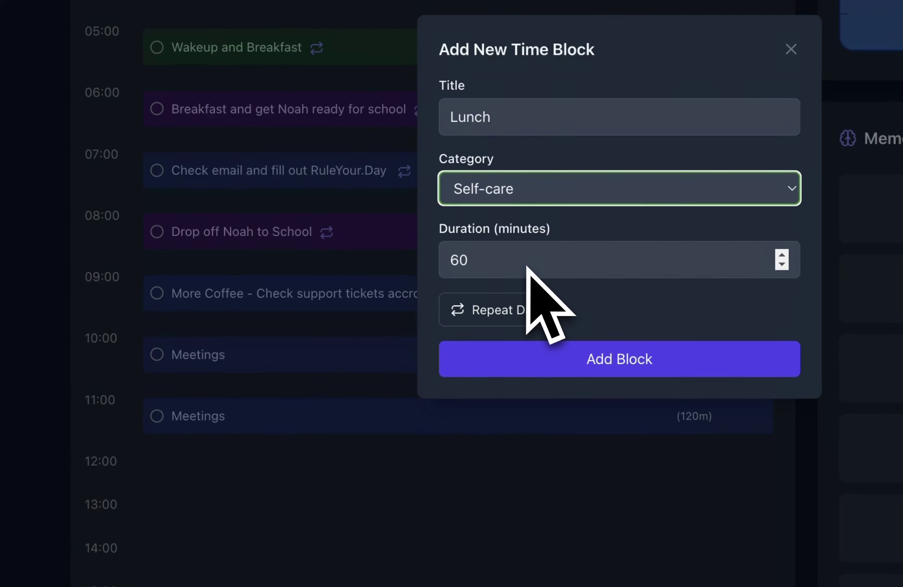
pyautogui.click(524, 316)
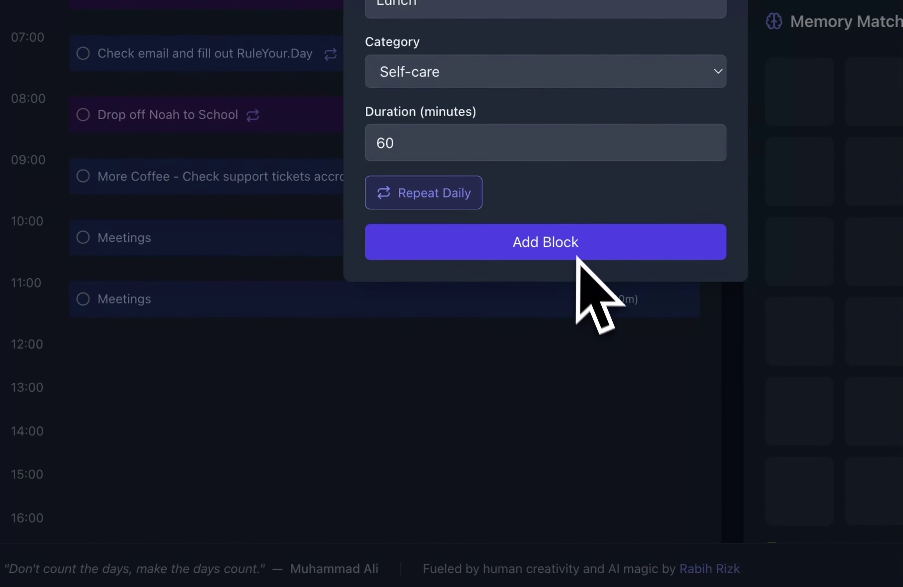
pyautogui.click(546, 247)
pyautogui.scroll(-15, 327, 323)
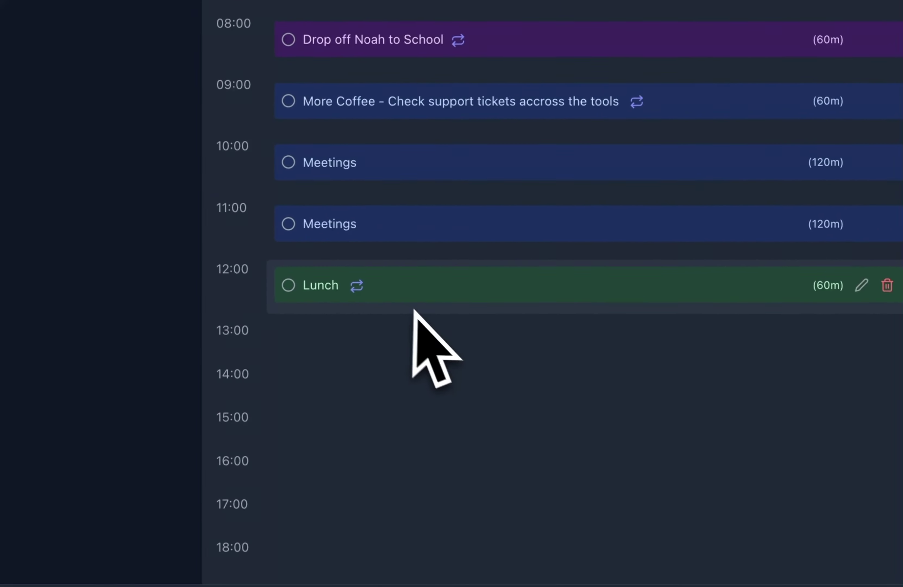
pyautogui.moveTo(394, 291); pyautogui.dragTo(605, 403)
pyautogui.scroll(15, 432, 295)
pyautogui.scroll(-10, 670, 396)
pyautogui.scroll(-5, 675, 356)
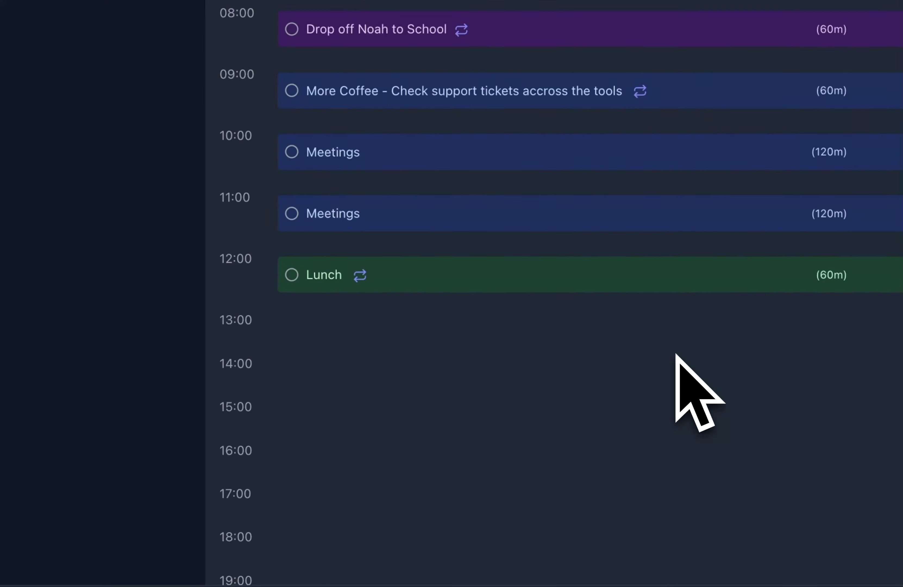
pyautogui.moveTo(464, 276); pyautogui.dragTo(459, 332)
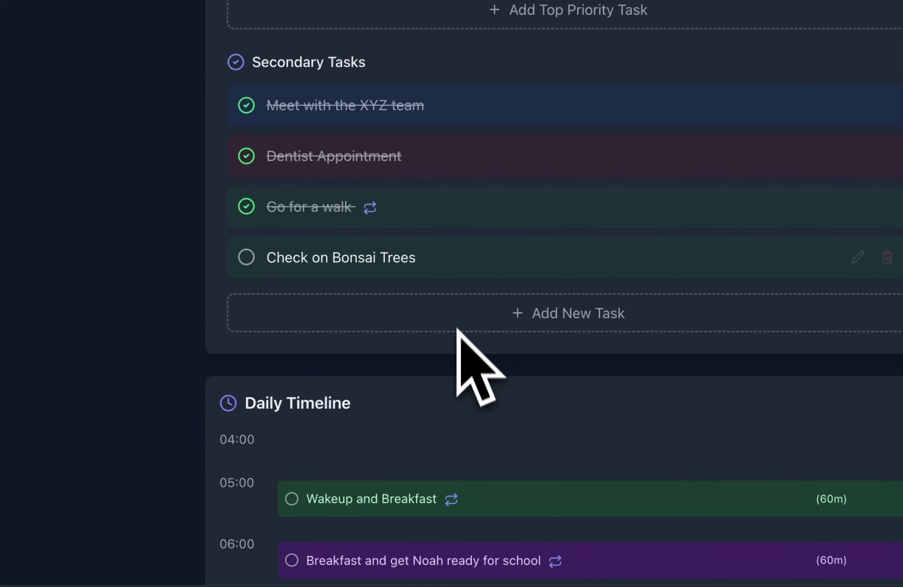
pyautogui.scroll(-10, 459, 343)
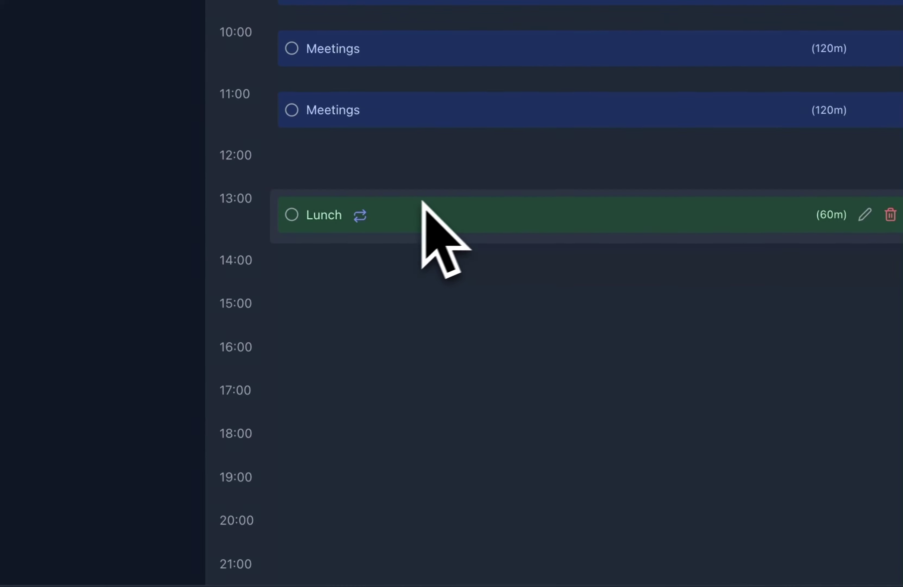
pyautogui.moveTo(343, 211); pyautogui.dragTo(486, 199)
pyautogui.moveTo(567, 241); pyautogui.dragTo(568, 240)
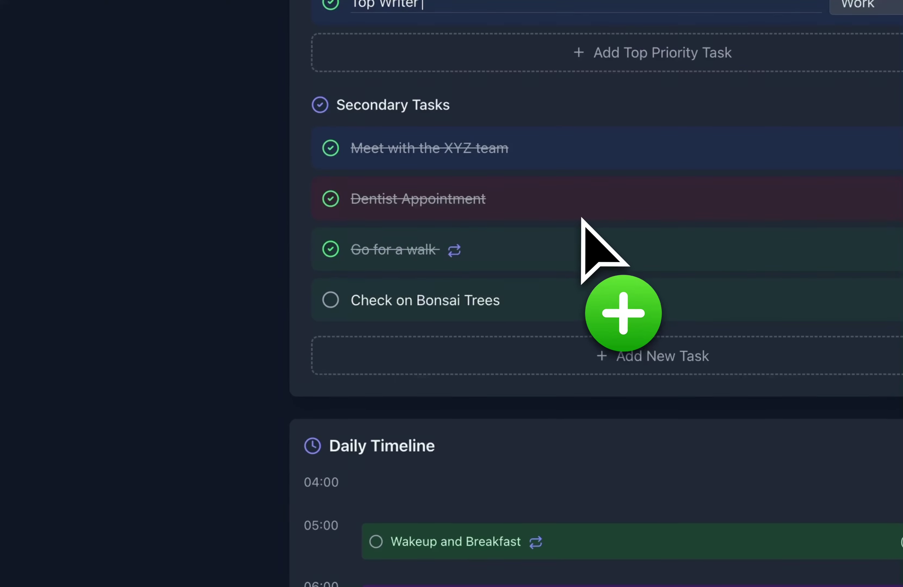
pyautogui.scroll(-12, 572, 367)
pyautogui.scroll(2, 571, 369)
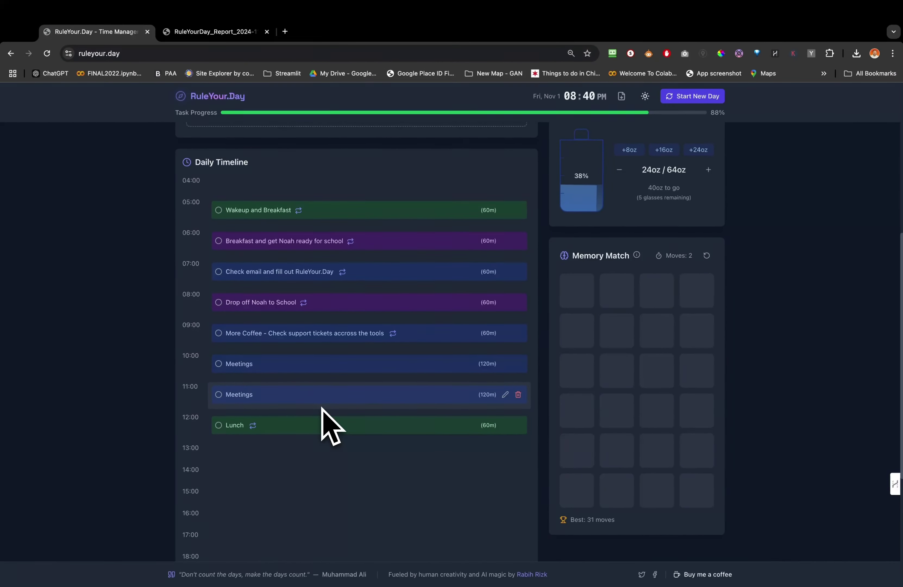
pyautogui.scroll(-1, 312, 419)
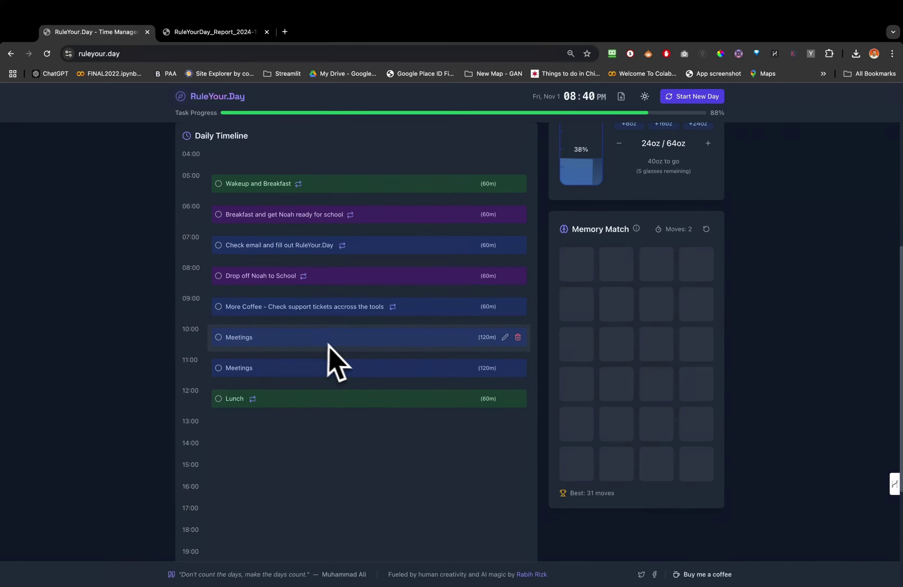
pyautogui.scroll(1, 534, 457)
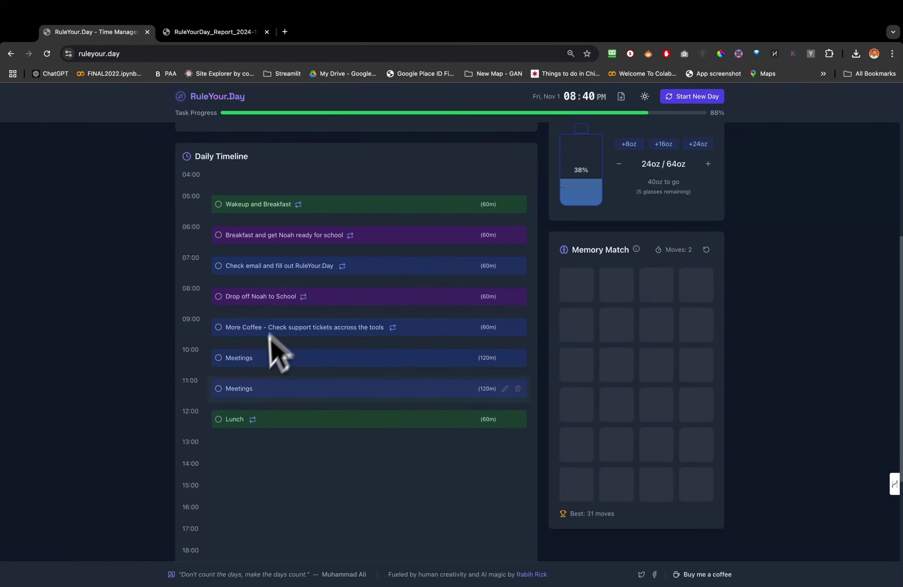
pyautogui.scroll(1, 315, 285)
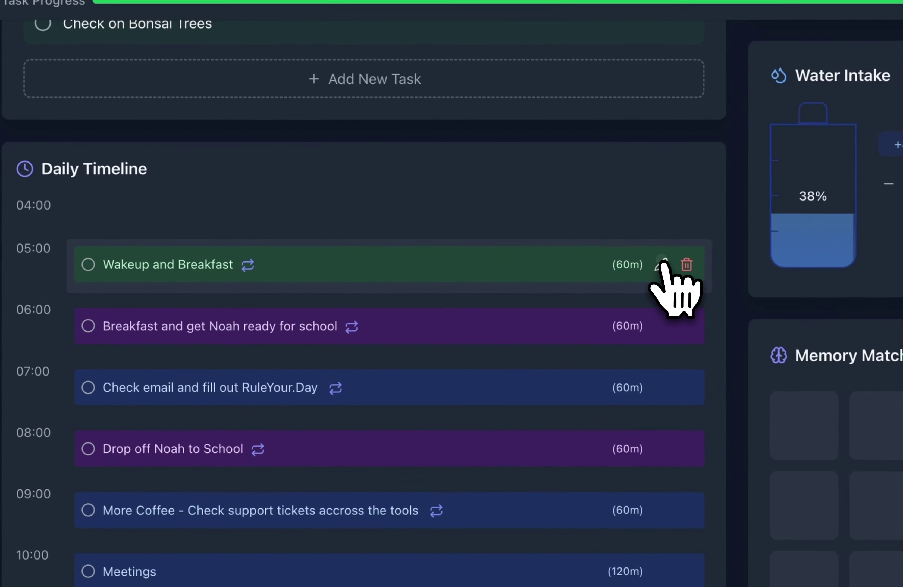
pyautogui.click(685, 281)
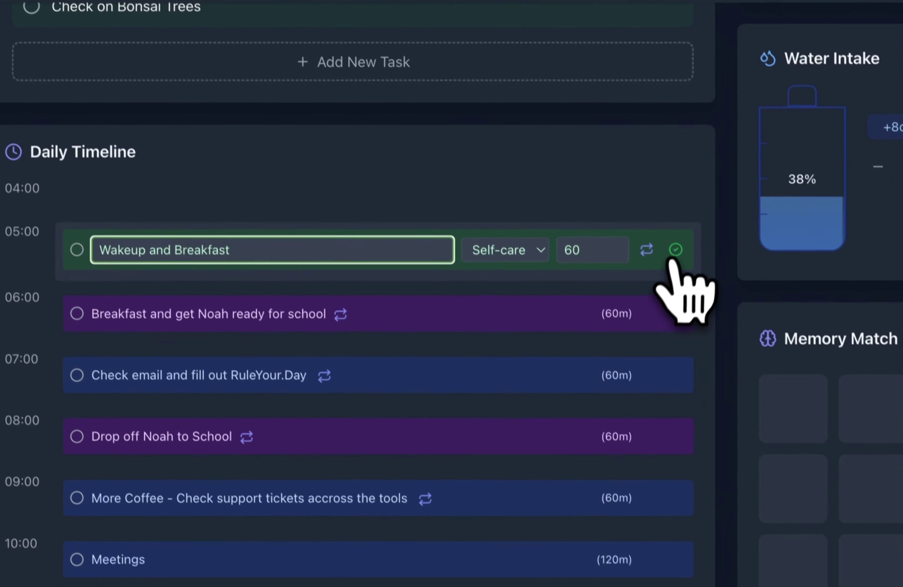
pyautogui.click(675, 252)
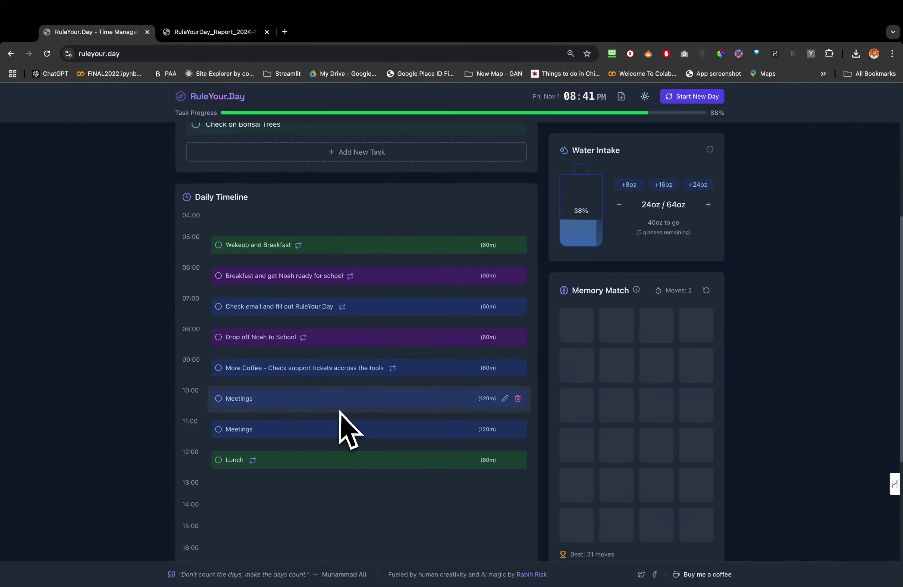
# - Log 8oz, 8oz and 16oz of water, bringing intake to 56oz of 64oz
pyautogui.scroll(-3, 343, 427)
pyautogui.scroll(2, 346, 404)
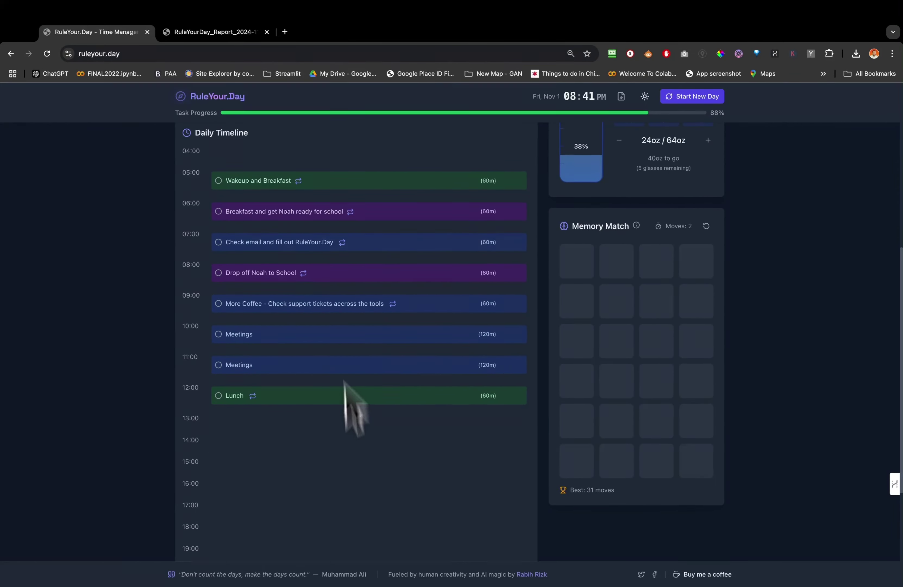
pyautogui.scroll(7, 334, 381)
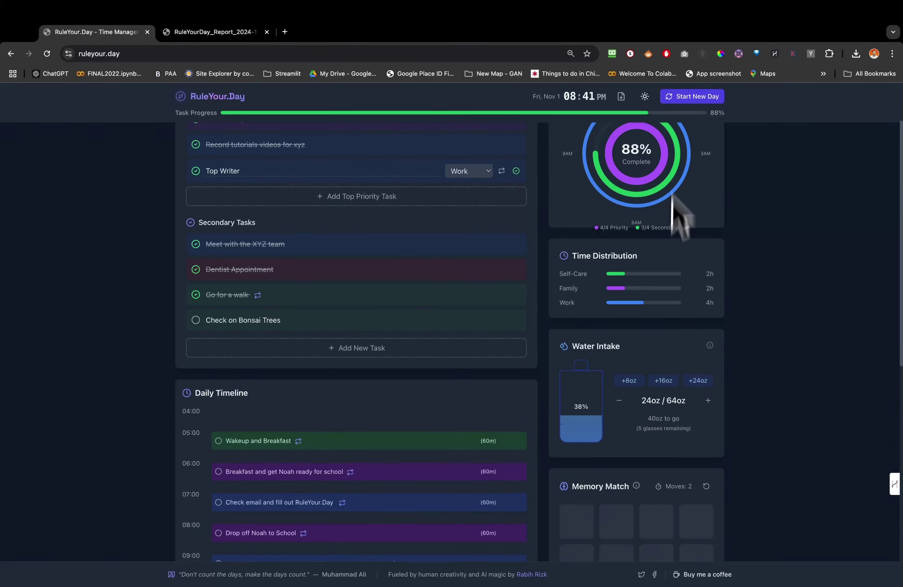
pyautogui.scroll(-1, 506, 407)
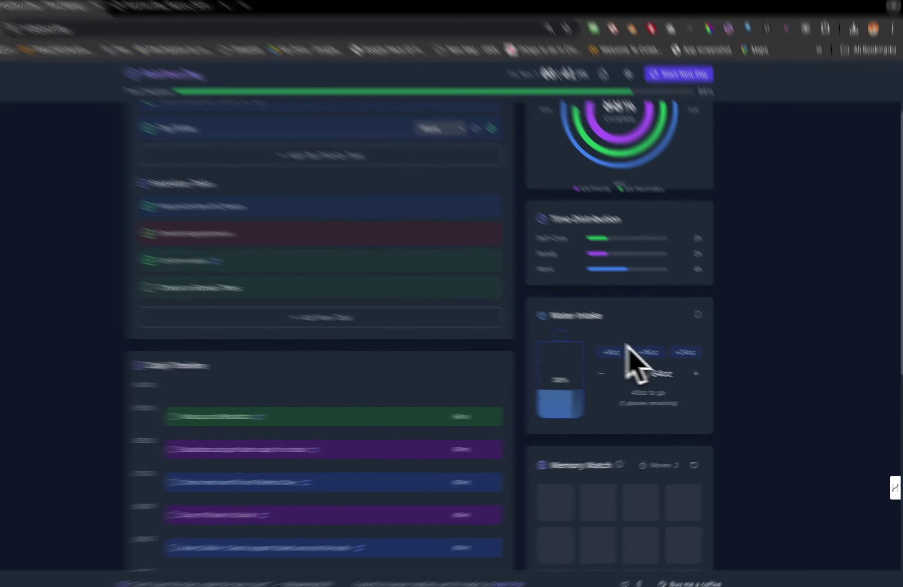
pyautogui.click(628, 356)
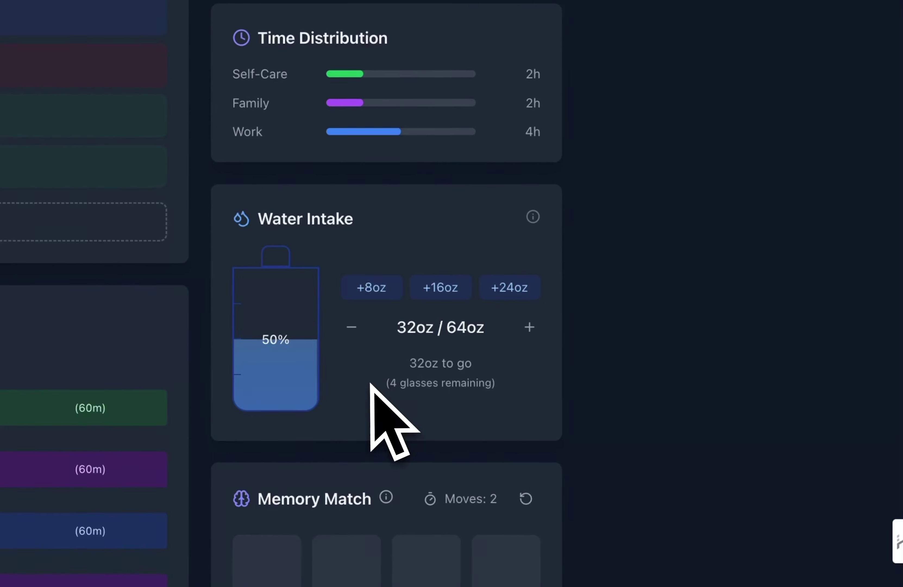
pyautogui.moveTo(534, 219)
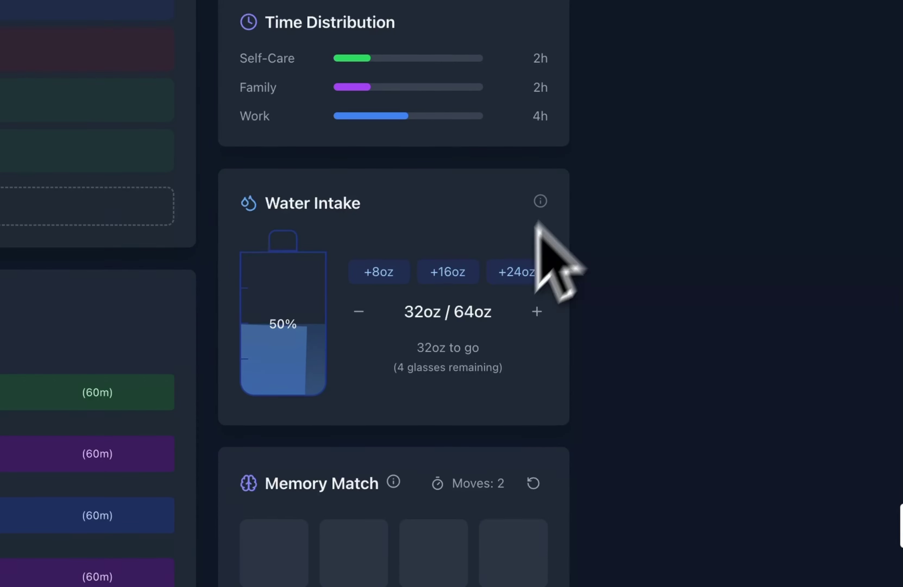
pyautogui.click(382, 271)
pyautogui.click(453, 276)
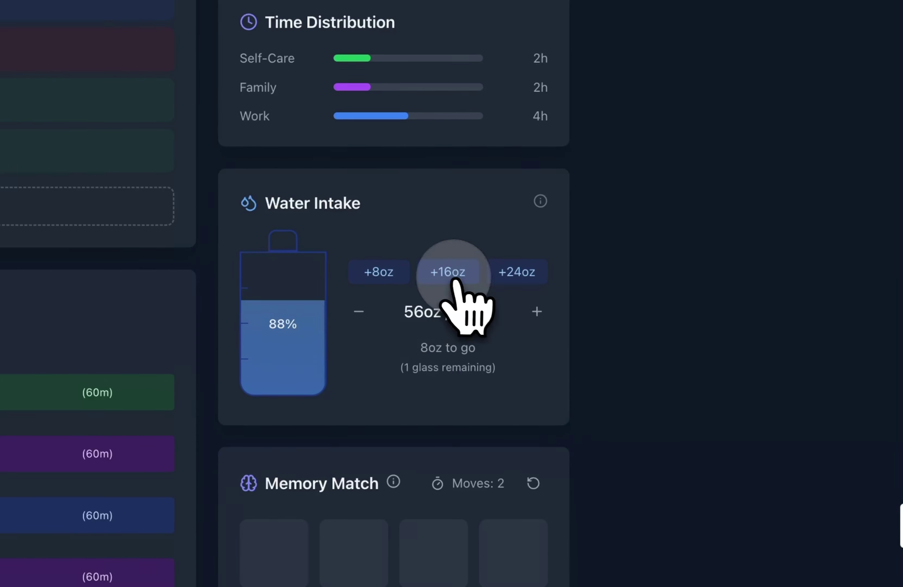
pyautogui.scroll(-4, 413, 383)
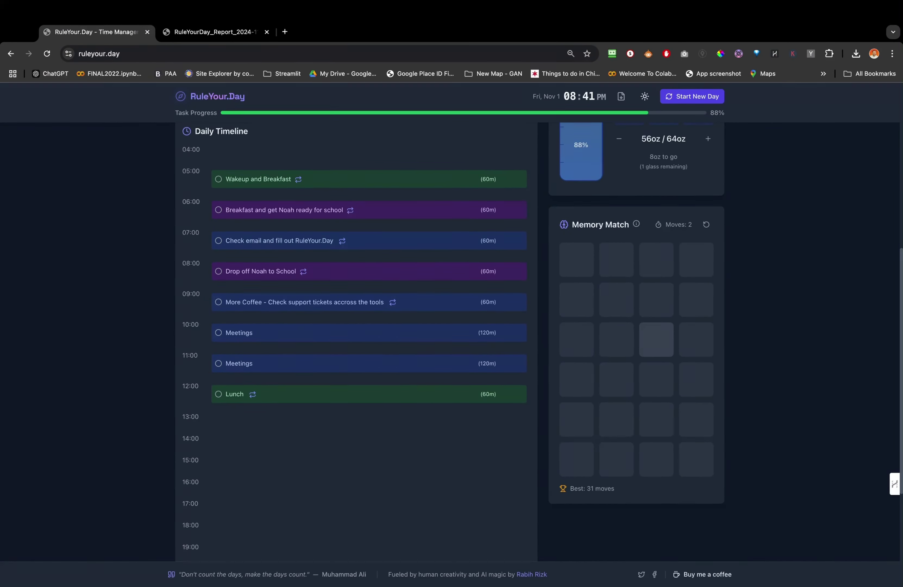
# - Flip six pairs of Memory Match tiles, raising the move count to 8
pyautogui.moveTo(636, 224)
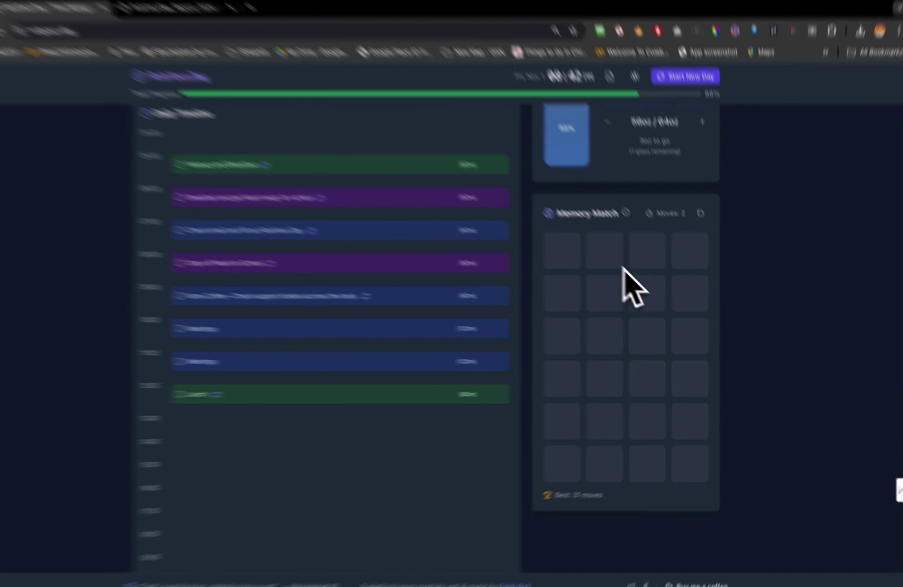
pyautogui.click(616, 299)
pyautogui.click(656, 299)
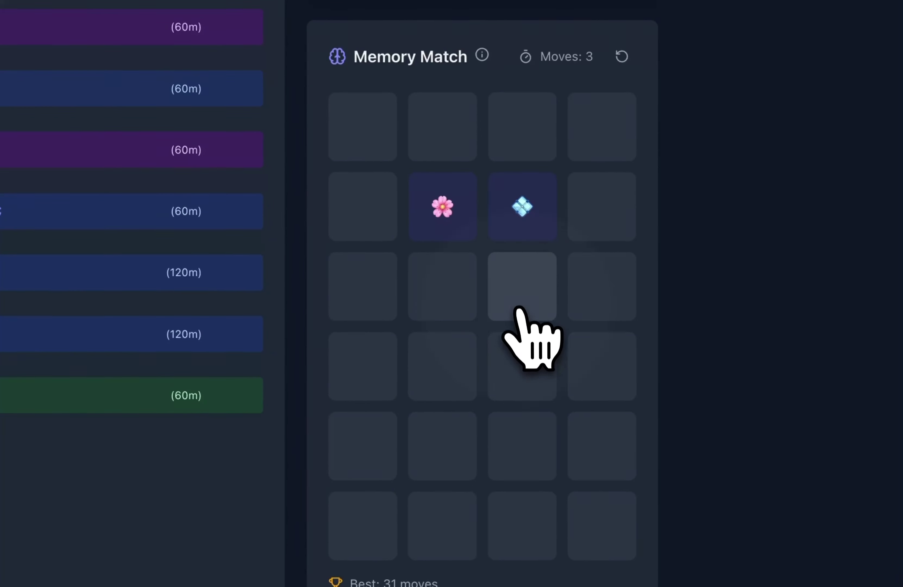
pyautogui.click(343, 202)
pyautogui.click(346, 137)
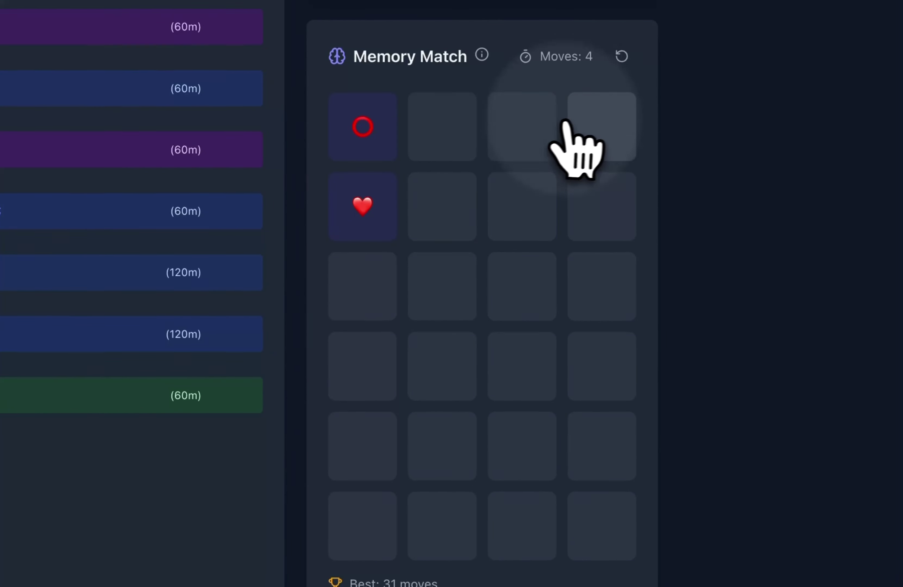
pyautogui.click(510, 134)
pyautogui.click(454, 136)
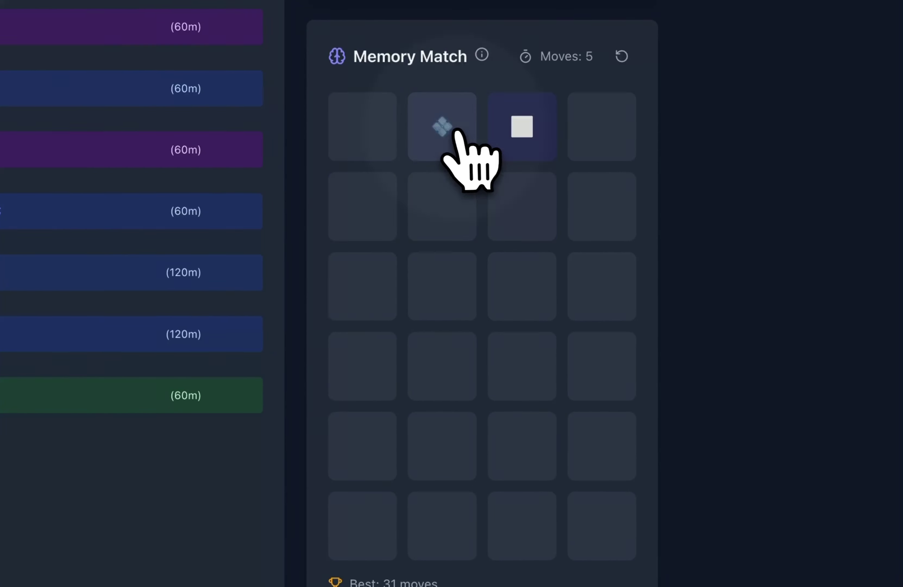
pyautogui.click(449, 305)
pyautogui.click(360, 200)
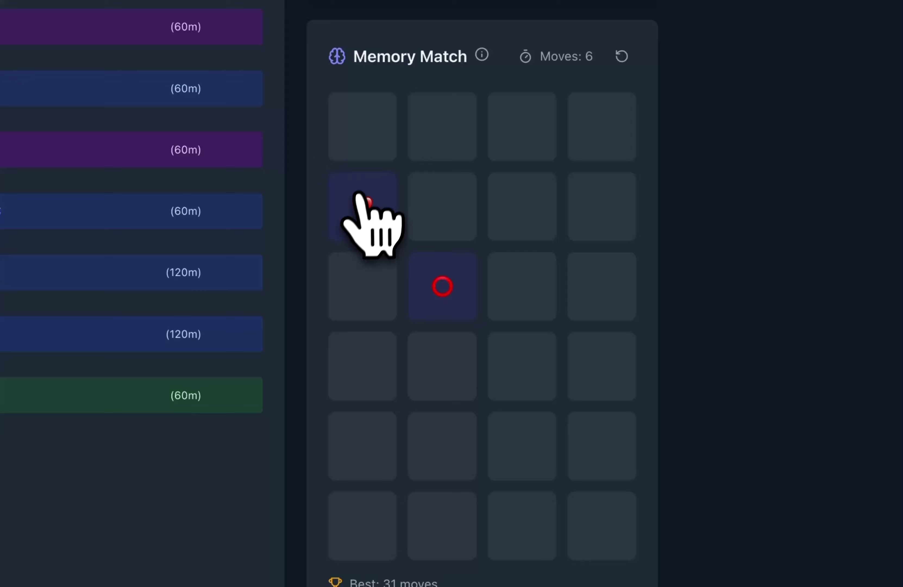
pyautogui.click(442, 130)
pyautogui.click(459, 198)
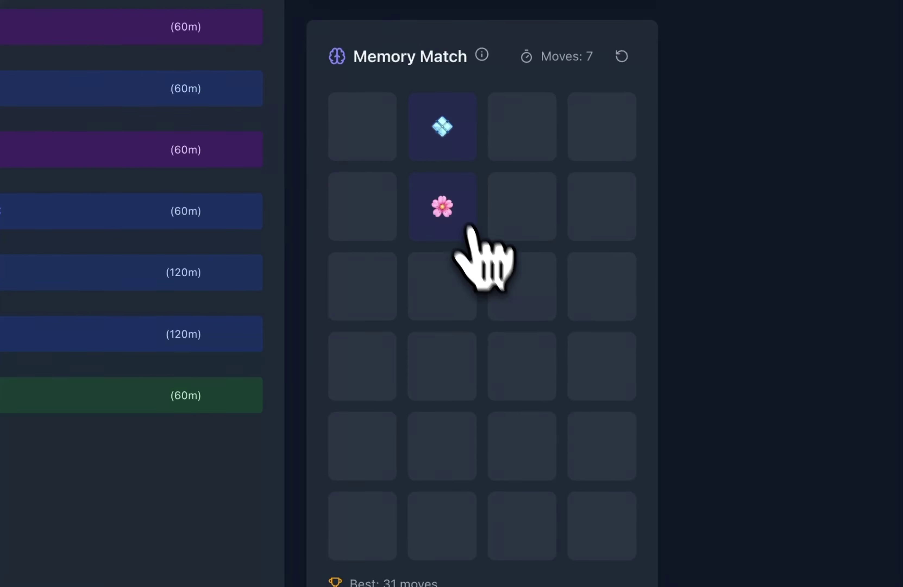
pyautogui.click(518, 305)
pyautogui.click(526, 394)
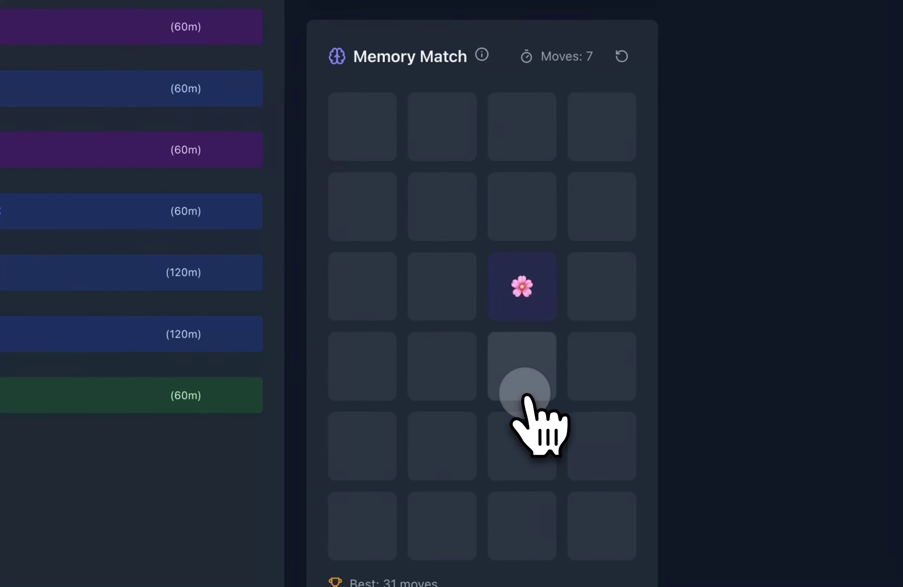
pyautogui.scroll(-1, 521, 470)
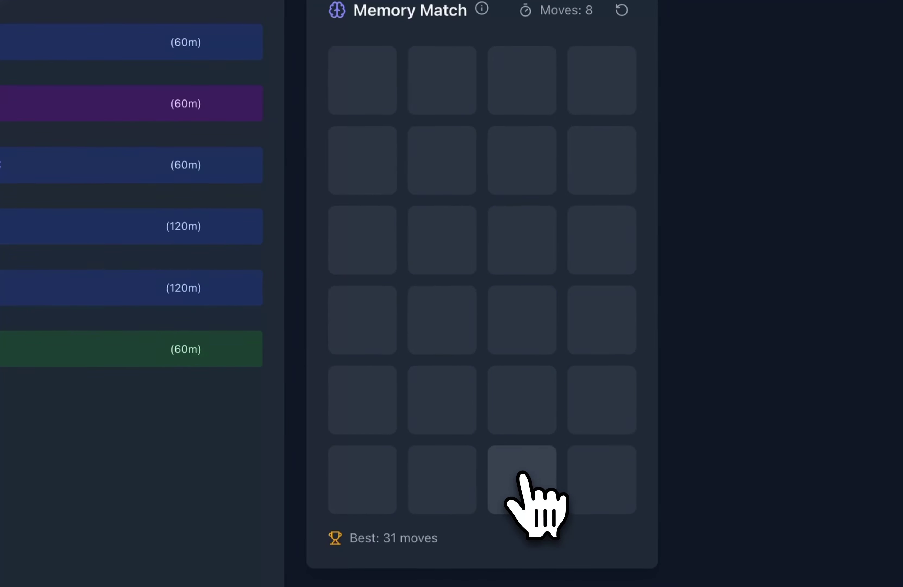
pyautogui.scroll(-1, 522, 475)
pyautogui.scroll(5, 522, 475)
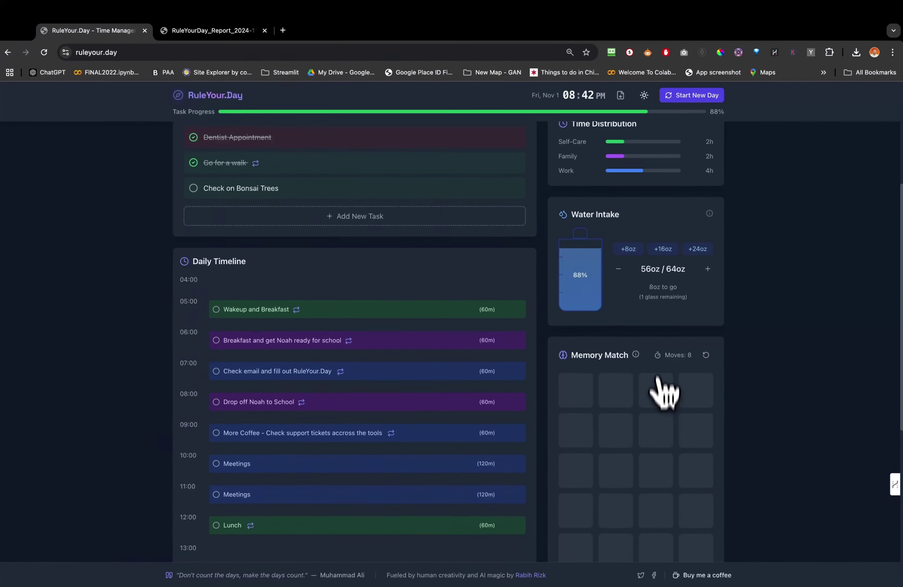
pyautogui.scroll(4, 662, 393)
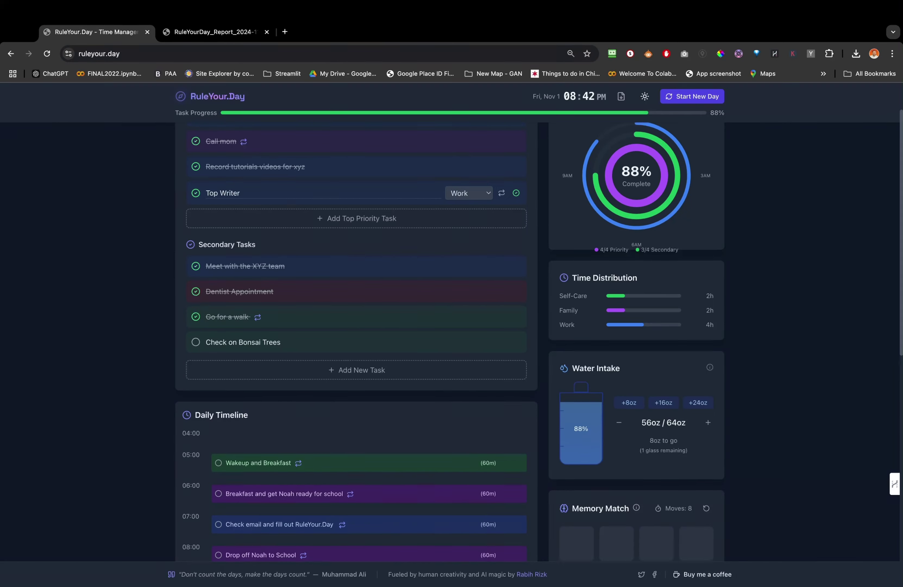
pyautogui.scroll(3, 661, 347)
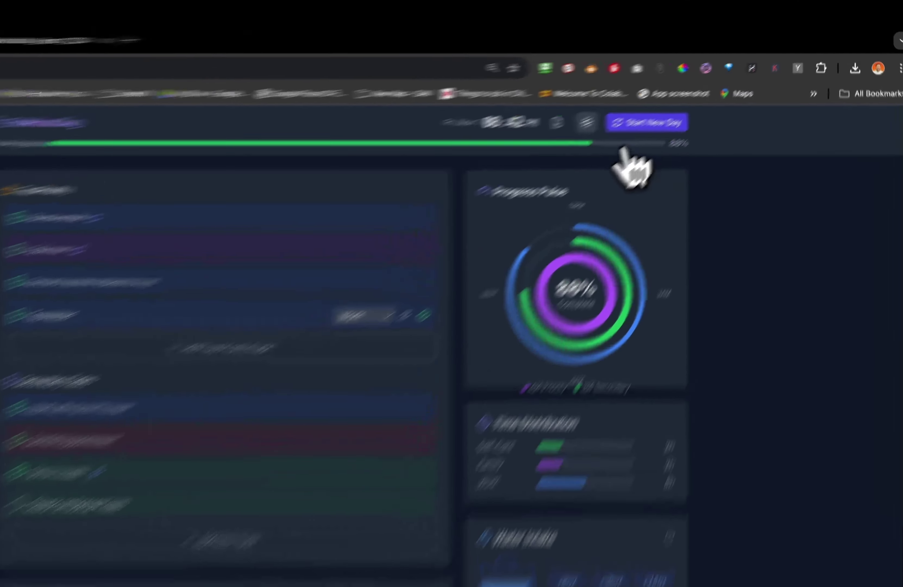
pyautogui.click(589, 123)
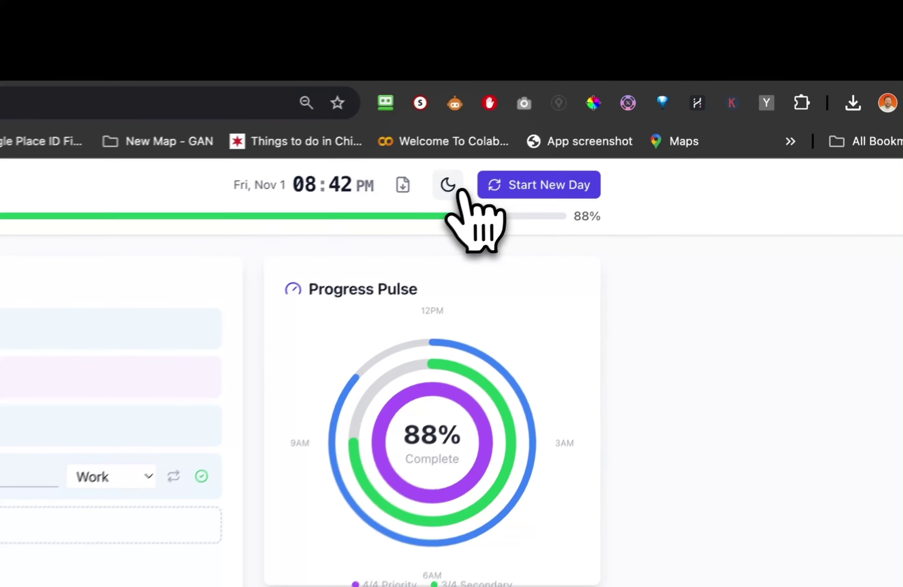
pyautogui.click(589, 123)
pyautogui.click(442, 202)
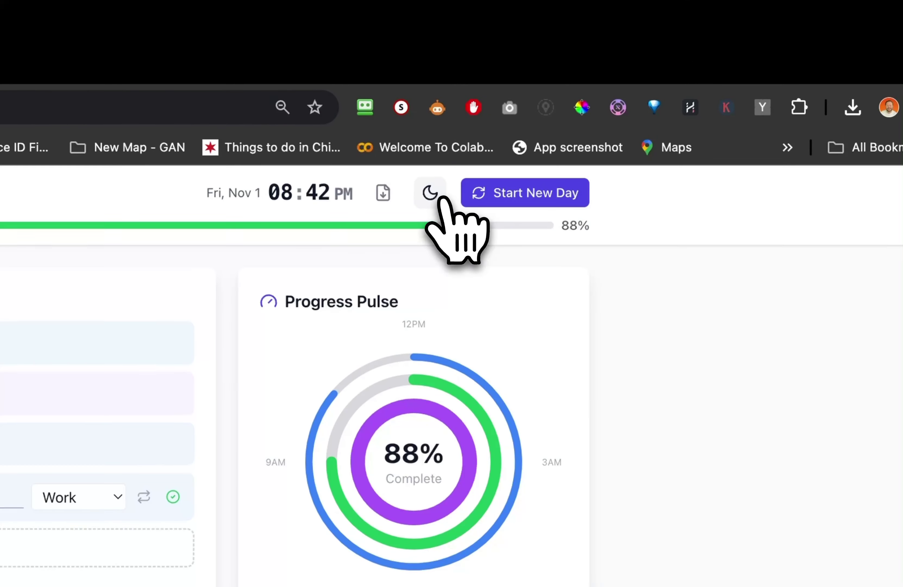
pyautogui.click(442, 202)
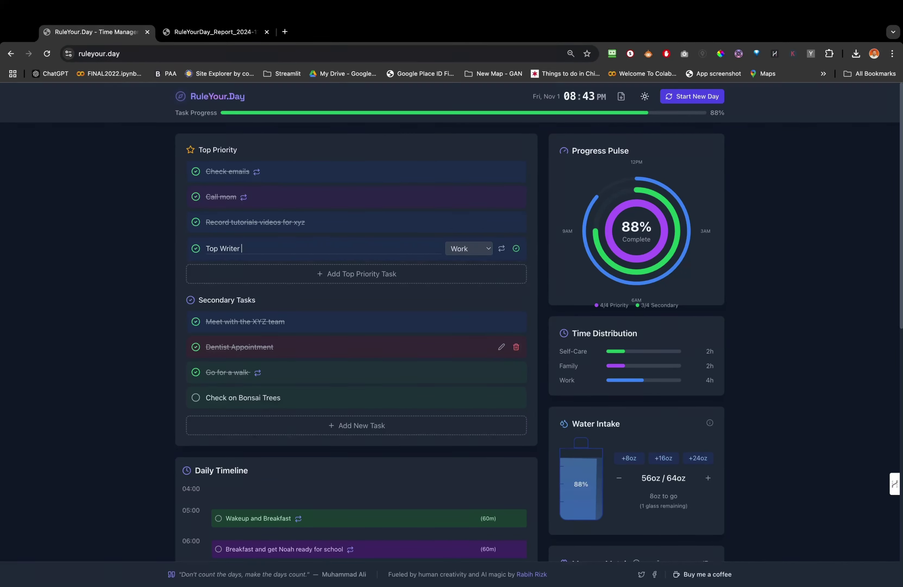
# - Choose Start New Day and confirm with OK, clearing non-recurring tasks and resetting water to 0oz
pyautogui.click(682, 100)
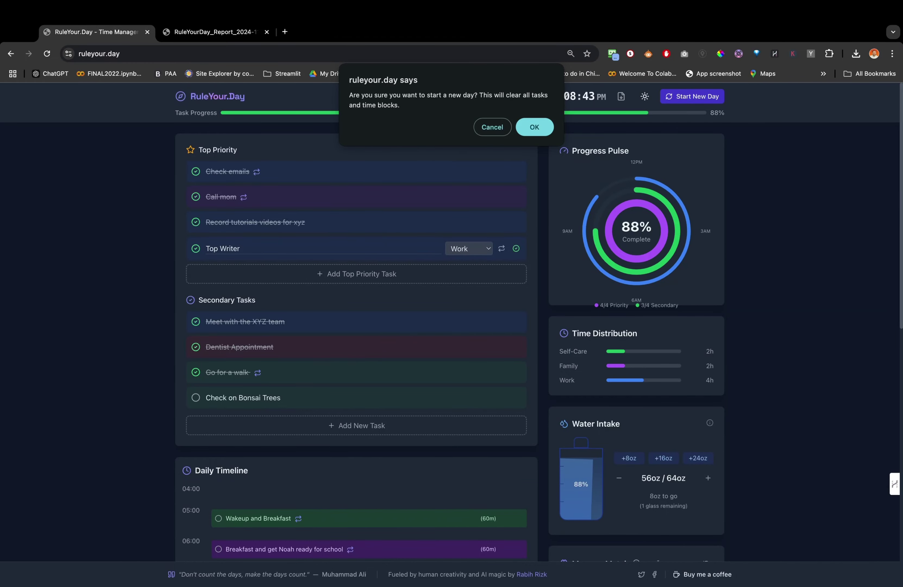
pyautogui.click(541, 131)
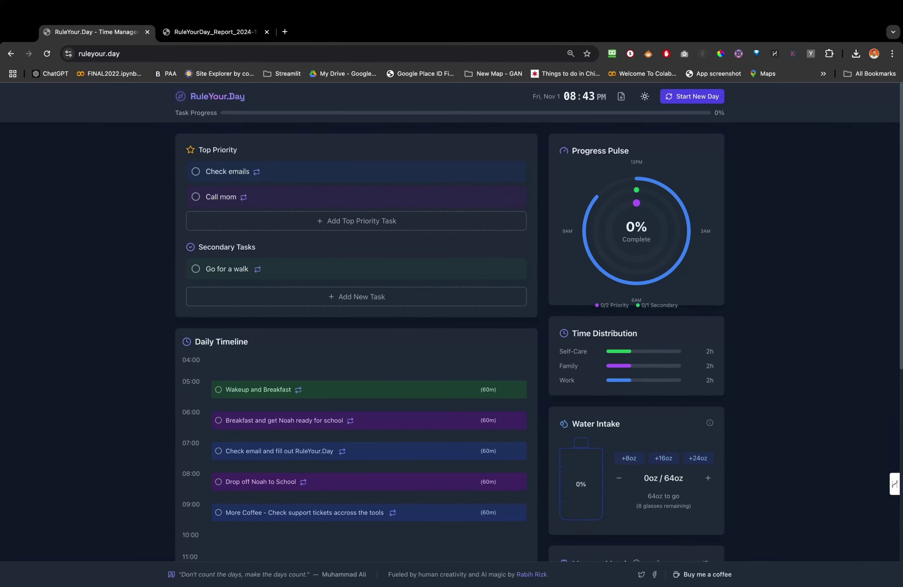
pyautogui.scroll(-10, 461, 350)
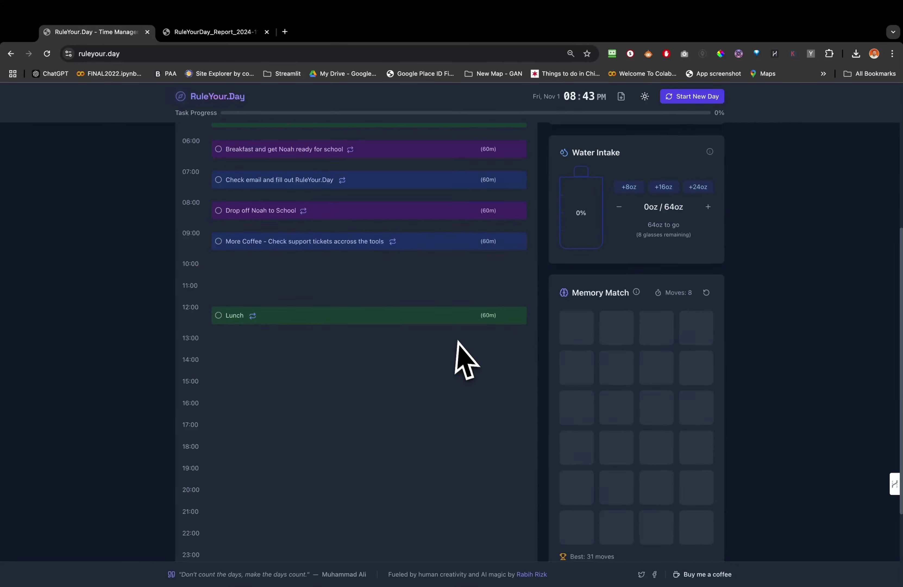
pyautogui.scroll(10, 460, 343)
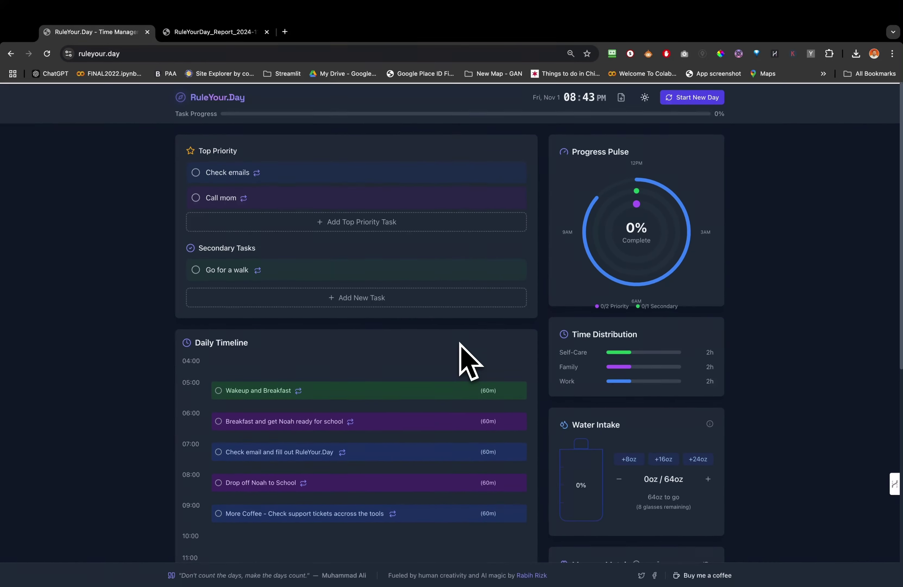